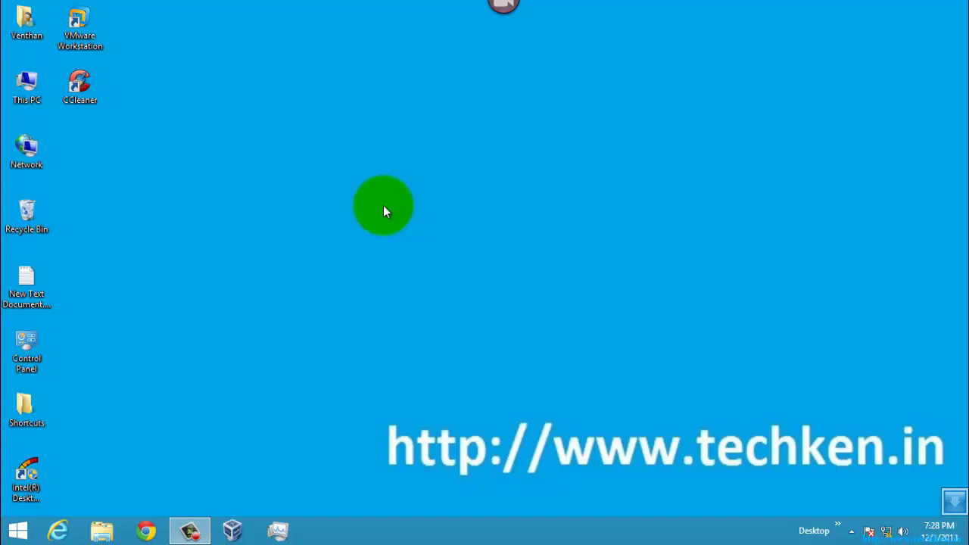
# Step: Launch an ordinary Command Prompt by running cmd from the Run dialog
pyautogui.press('super+r')
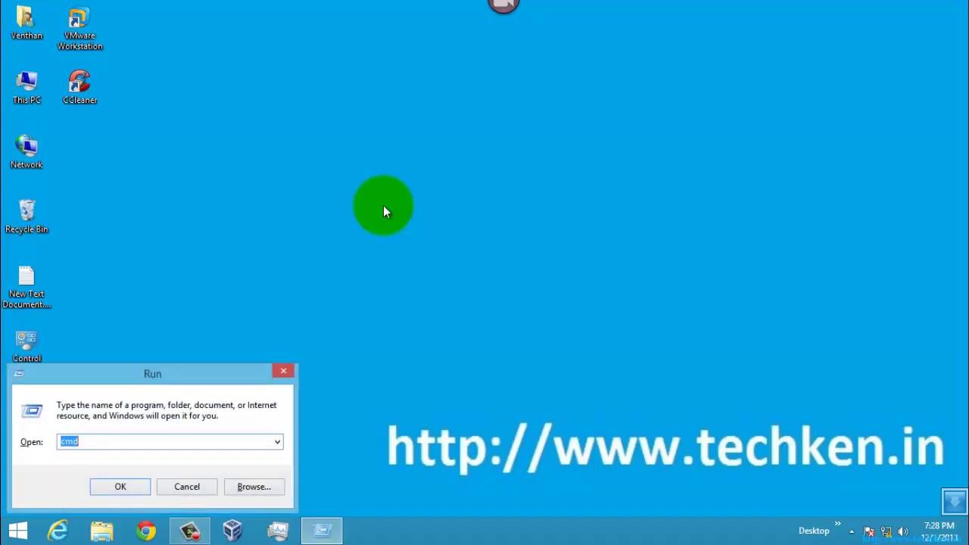
pyautogui.write('cmd')
pyautogui.press('Return')
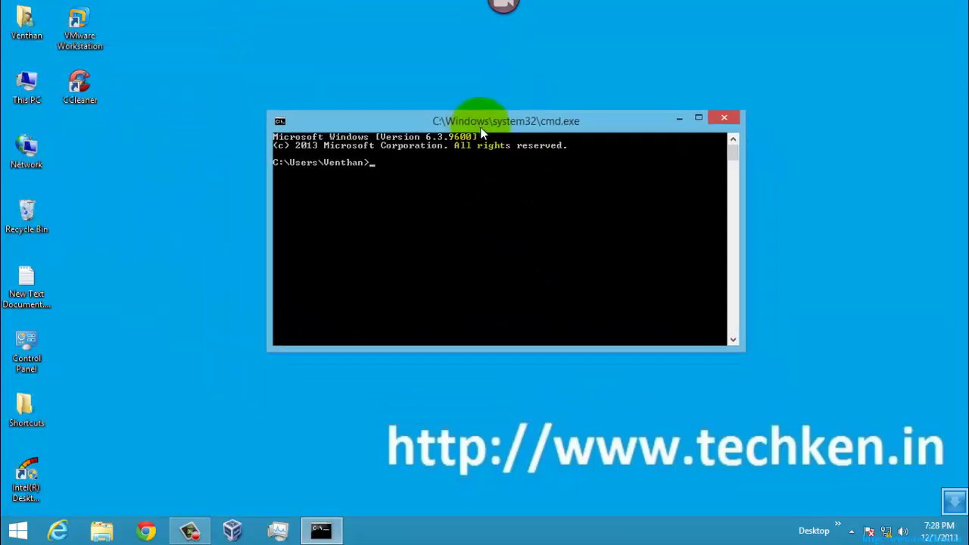
# Step: Run powercfg /h on, which fails with a permission error, then recall it and remove 'on'
pyautogui.moveTo(235, 39); pyautogui.dragTo(479, 127)
pyautogui.click(402, 220)
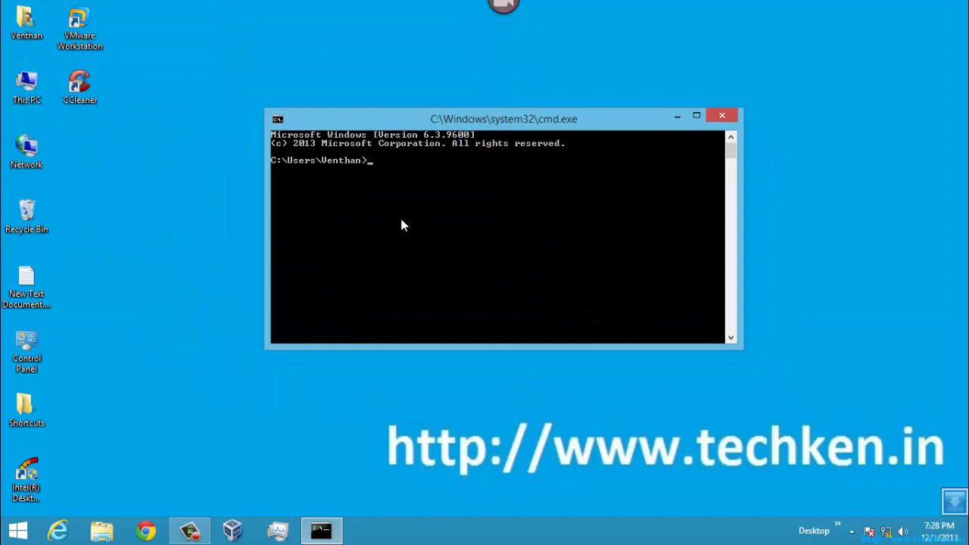
pyautogui.write('pow')
pyautogui.write('er')
pyautogui.write('cfg ')
pyautogui.write('/')
pyautogui.write('h')
pyautogui.write(' on')
pyautogui.press('Return')
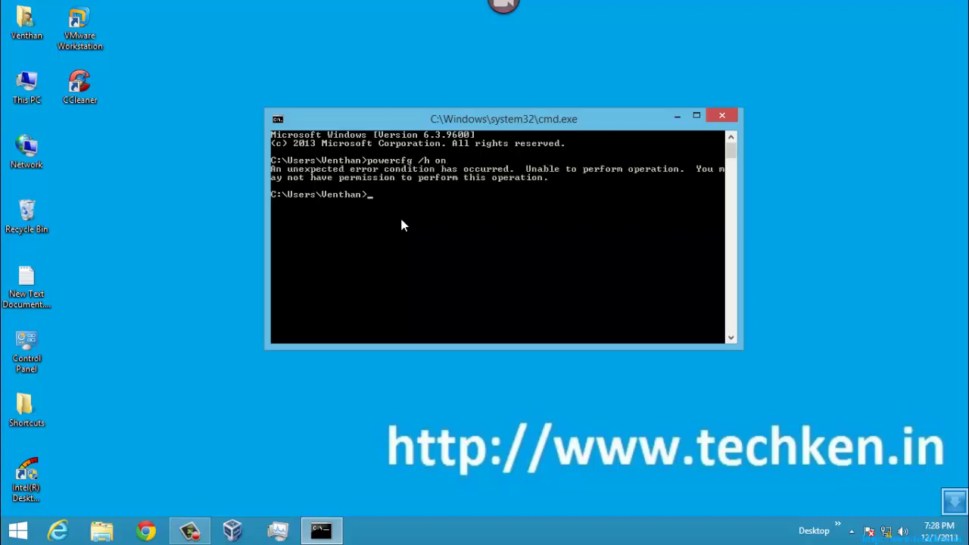
pyautogui.press('Up')
pyautogui.press('BackSpace')
pyautogui.press('BackSpace')
# Step: Show the powercfg /h /? help, then run powercfg /hibernate off, which is denied
pyautogui.write('/?')
pyautogui.press('Return')
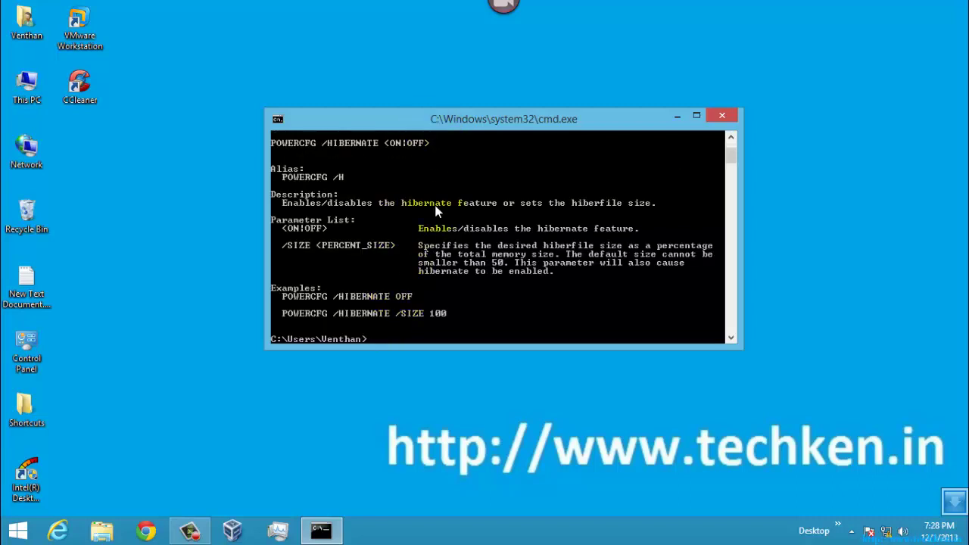
pyautogui.write('power')
pyautogui.write('cf')
pyautogui.write('g')
pyautogui.write(' /h')
pyautogui.write('ibernate')
pyautogui.click(477, 341)
pyautogui.press('Return')
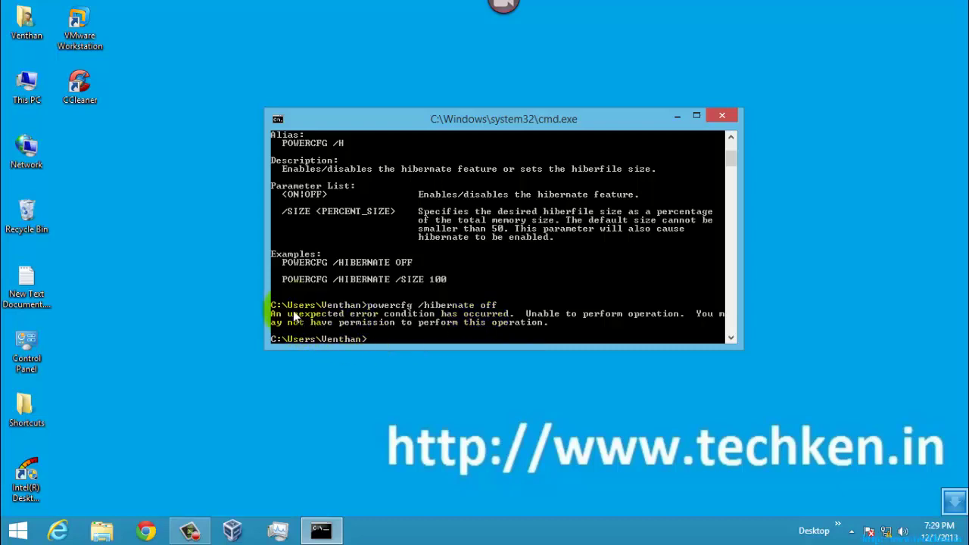
# Step: Close the ordinary console and start Command Prompt as administrator from the Start screen
pyautogui.click(722, 119)
pyautogui.click(15, 530)
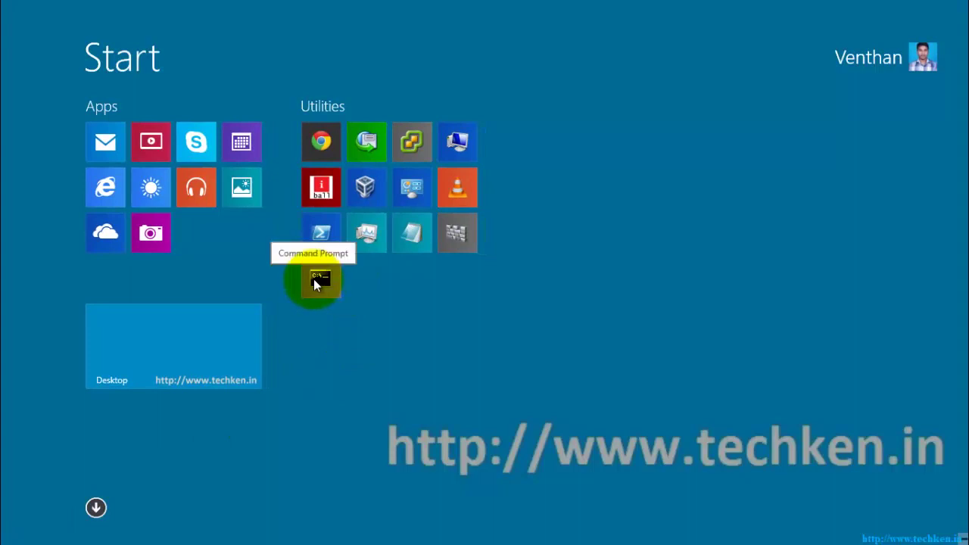
pyautogui.rightClick(315, 279)
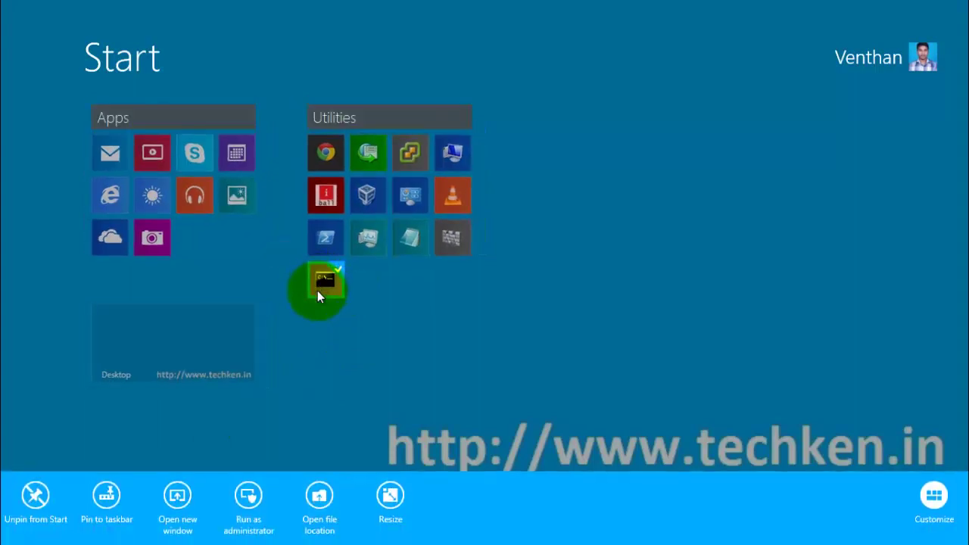
pyautogui.click(252, 504)
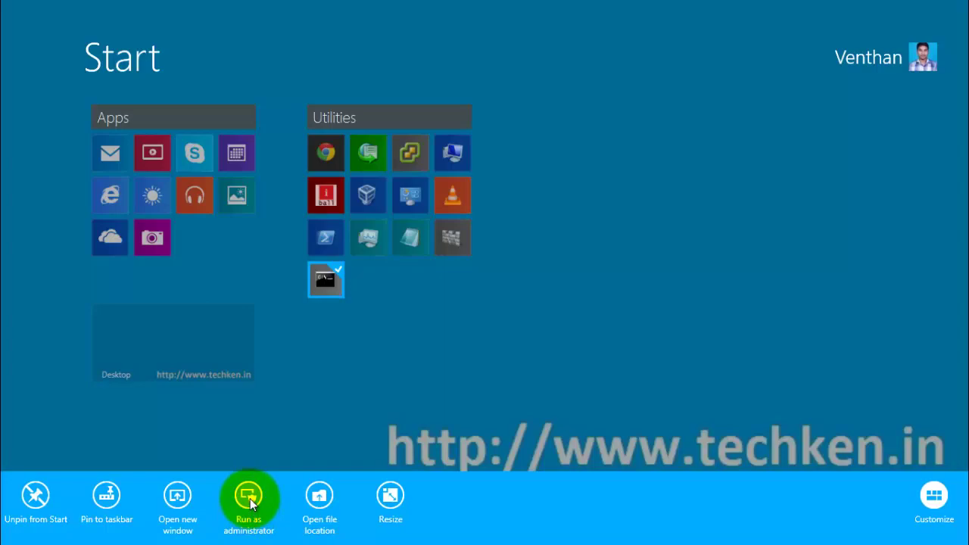
pyautogui.click(251, 504)
pyautogui.click(251, 504)
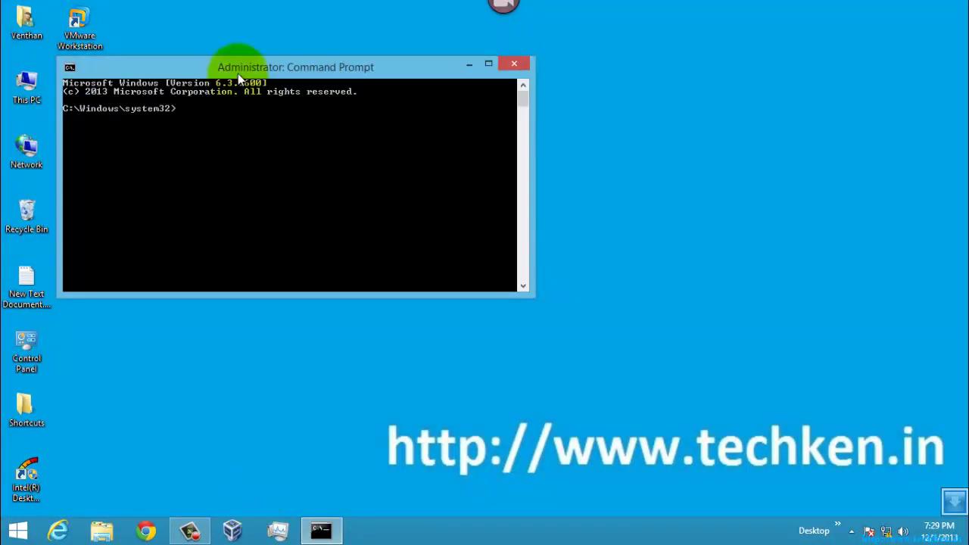
# Step: In the administrator console, run powercfg /h off and then powercfg /h on
pyautogui.moveTo(238, 66); pyautogui.dragTo(469, 114)
pyautogui.write('p')
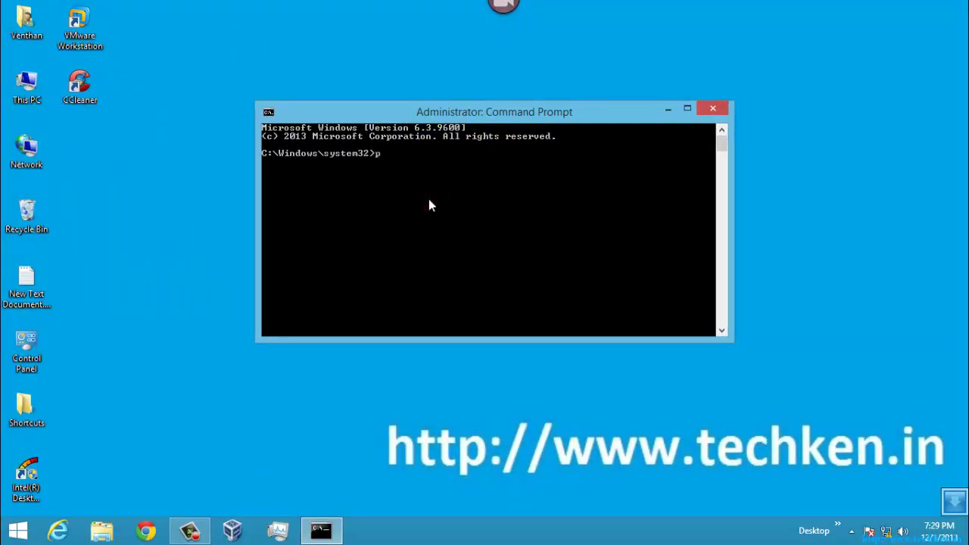
pyautogui.write('ower')
pyautogui.write('cfg')
pyautogui.press('BackSpace')
pyautogui.press('BackSpace')
pyautogui.write('fg')
pyautogui.write(' /h o')
pyautogui.write('ff')
pyautogui.press('Return')
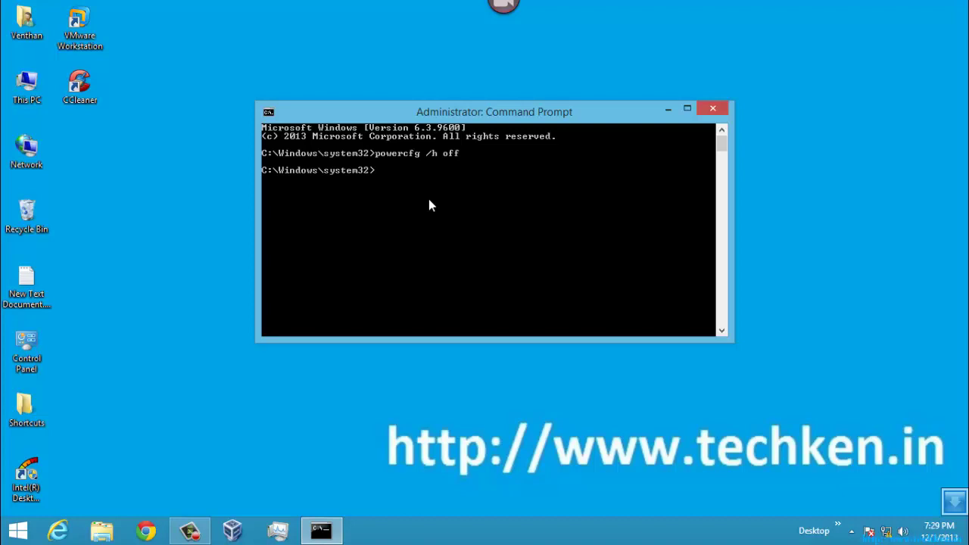
pyautogui.press('Up')
pyautogui.press('BackSpace')
pyautogui.press('Return')
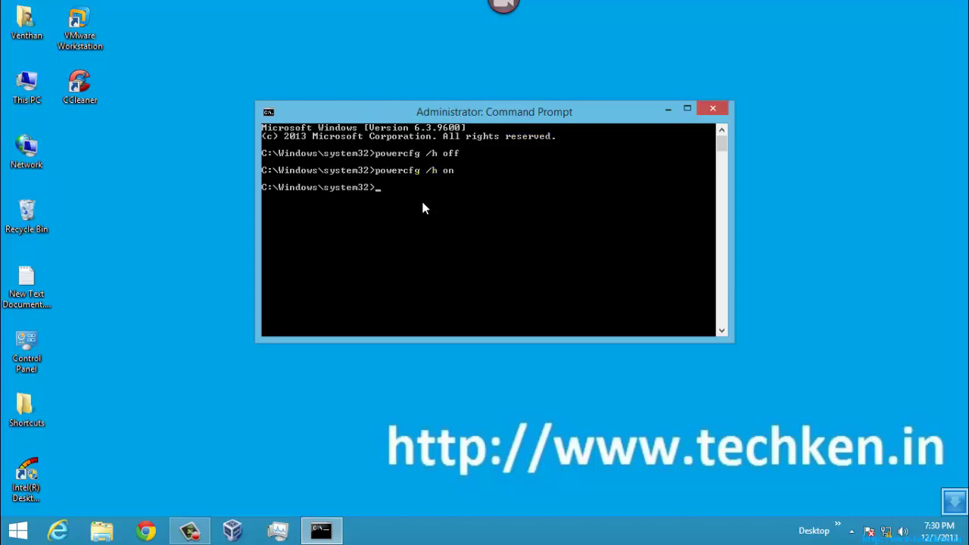
# Step: Close the administrator console and refresh the desktop
pyautogui.click(712, 109)
pyautogui.rightClick(454, 230)
pyautogui.click(485, 273)
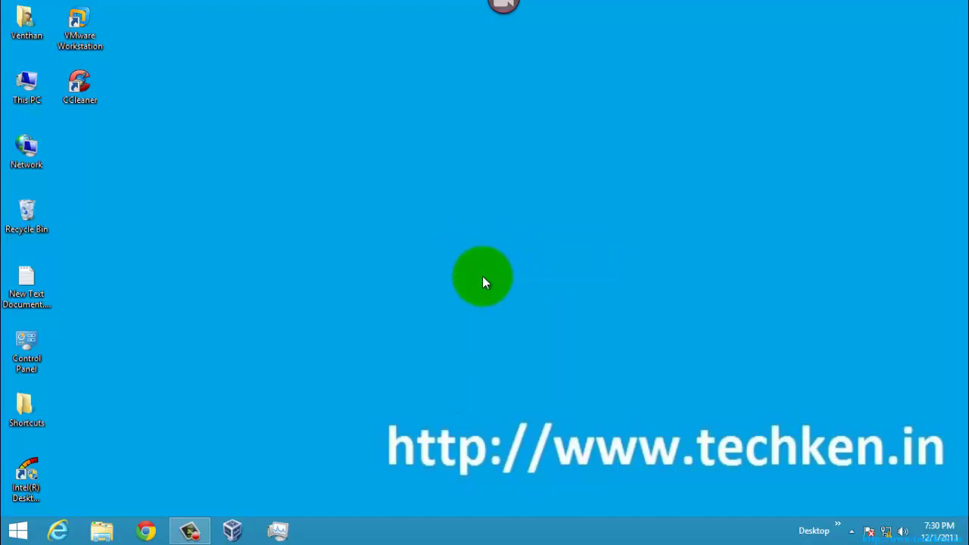
# Step: Go to Control Panel's Power Options power-button and shutdown settings page
pyautogui.doubleClick(27, 354)
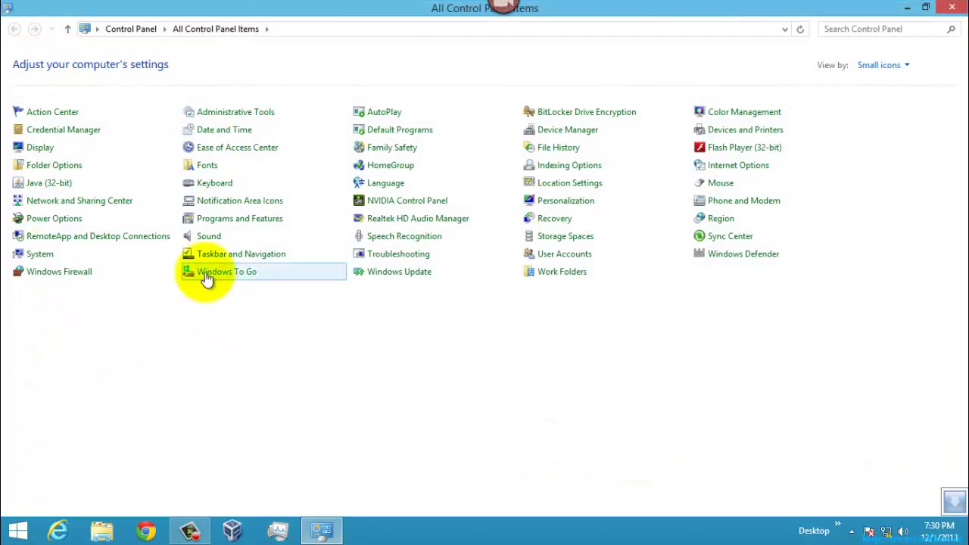
pyautogui.click(55, 219)
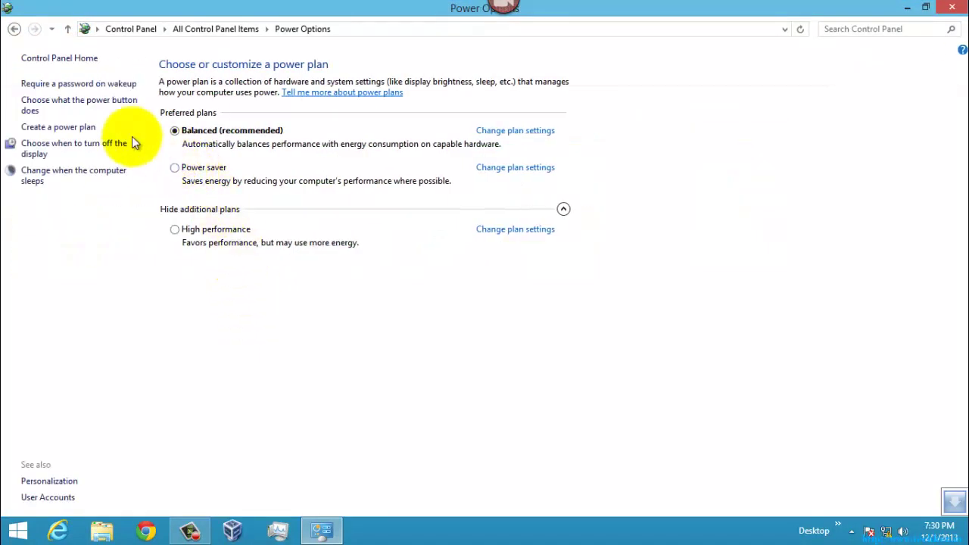
pyautogui.click(90, 84)
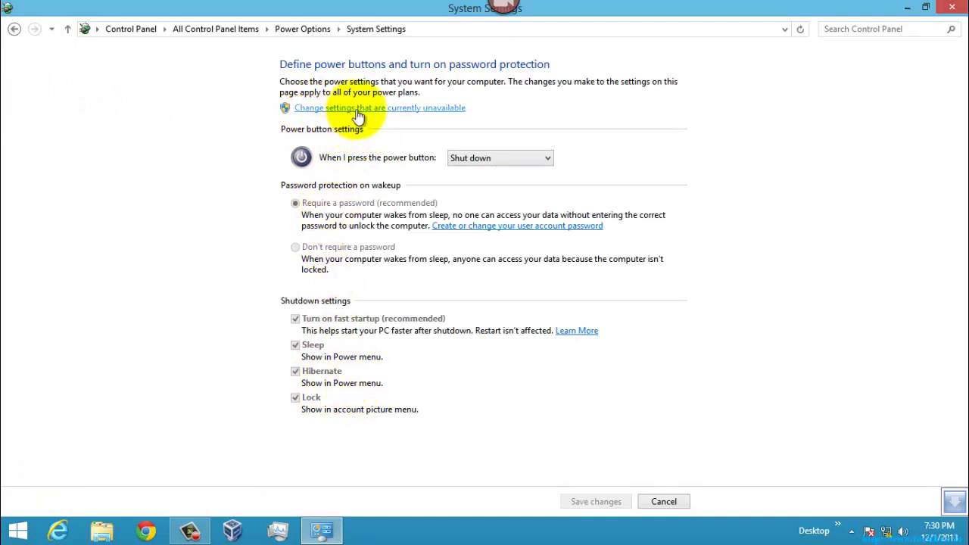
# Step: Unlock the shutdown settings, leave Hibernate unchecked, and save the changes
pyautogui.click(382, 109)
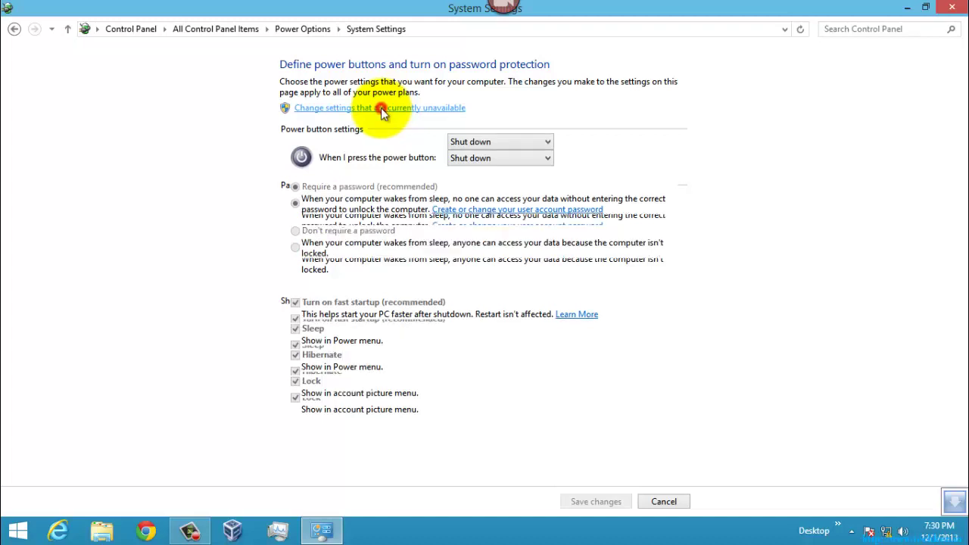
pyautogui.click(296, 355)
pyautogui.click(296, 356)
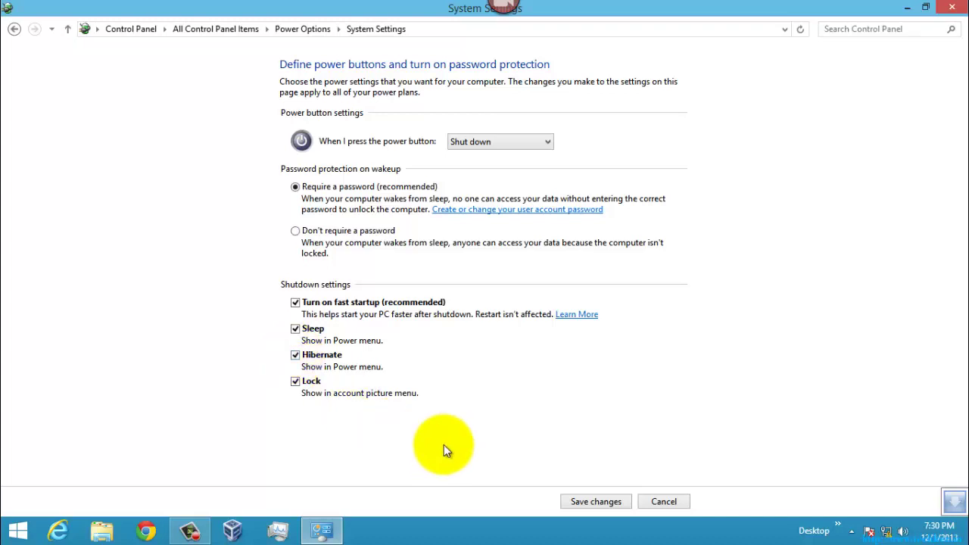
pyautogui.click(296, 356)
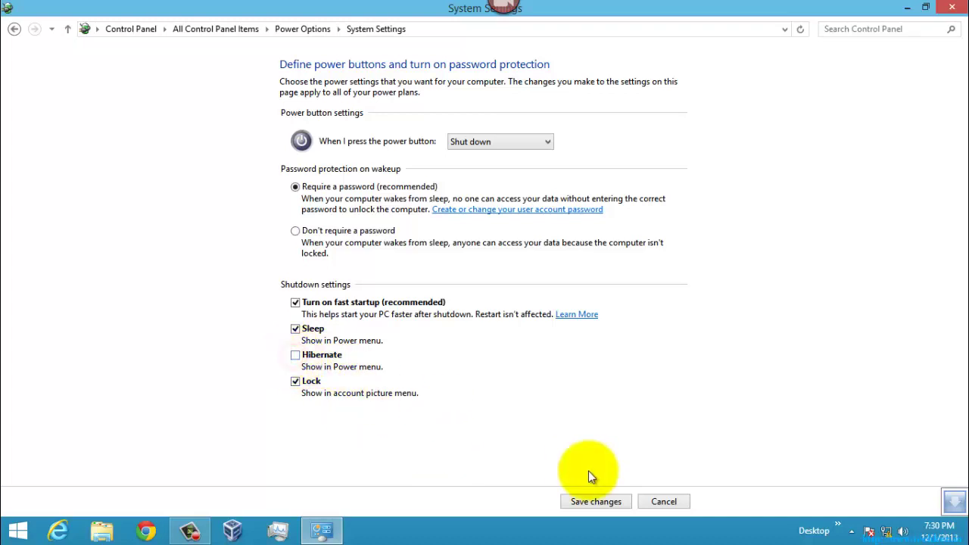
pyautogui.click(592, 501)
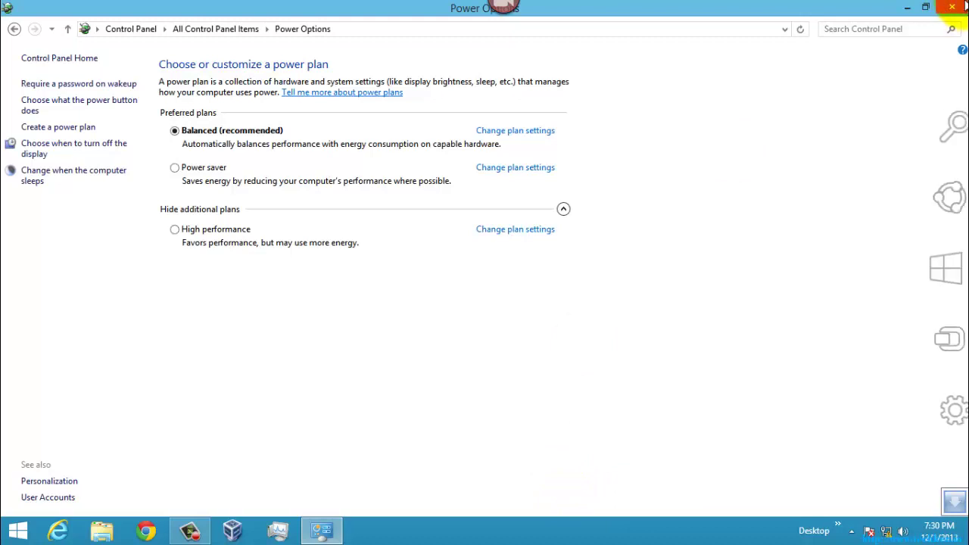
# Step: Check the Power menu choices from the Settings charm
pyautogui.click(939, 409)
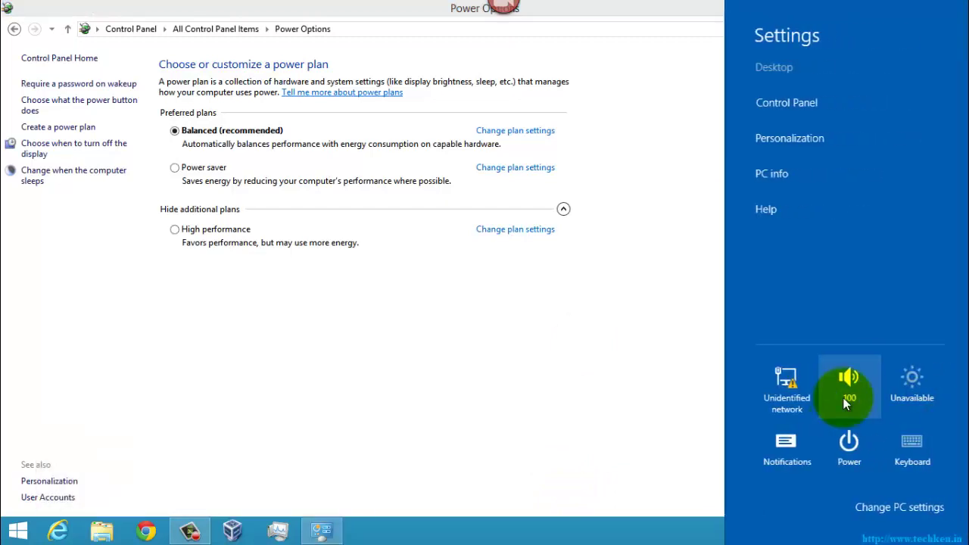
pyautogui.click(847, 443)
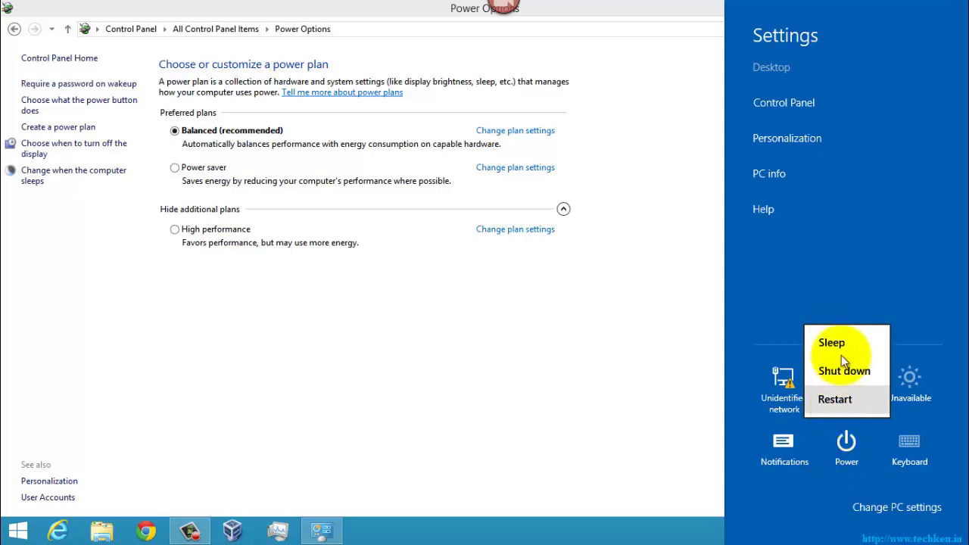
pyautogui.click(300, 297)
# Step: Unlock the shutdown settings, tick Hibernate, and save the changes
pyautogui.click(65, 85)
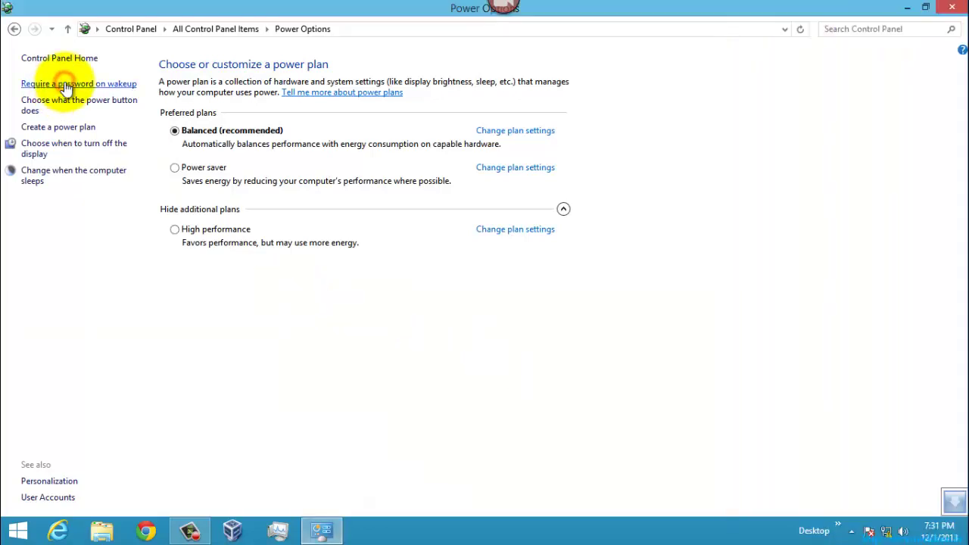
pyautogui.click(347, 109)
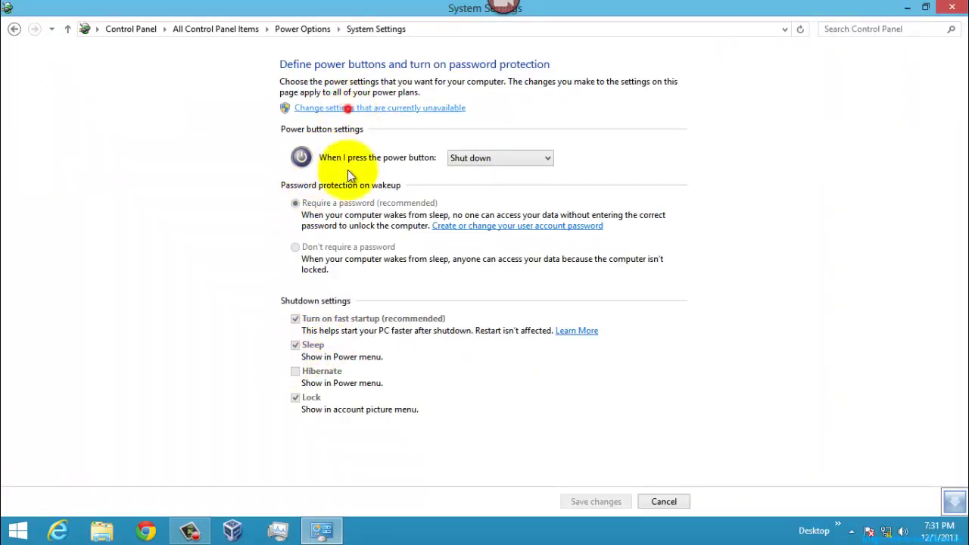
pyautogui.click(296, 354)
pyautogui.click(595, 501)
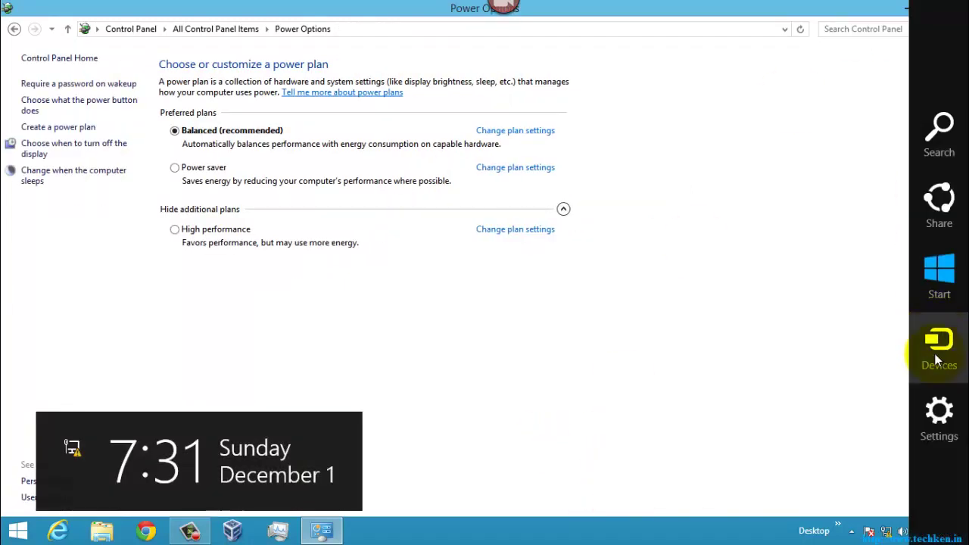
# Step: Confirm Hibernate now appears in the Settings charm's Power menu
pyautogui.click(935, 418)
pyautogui.click(845, 447)
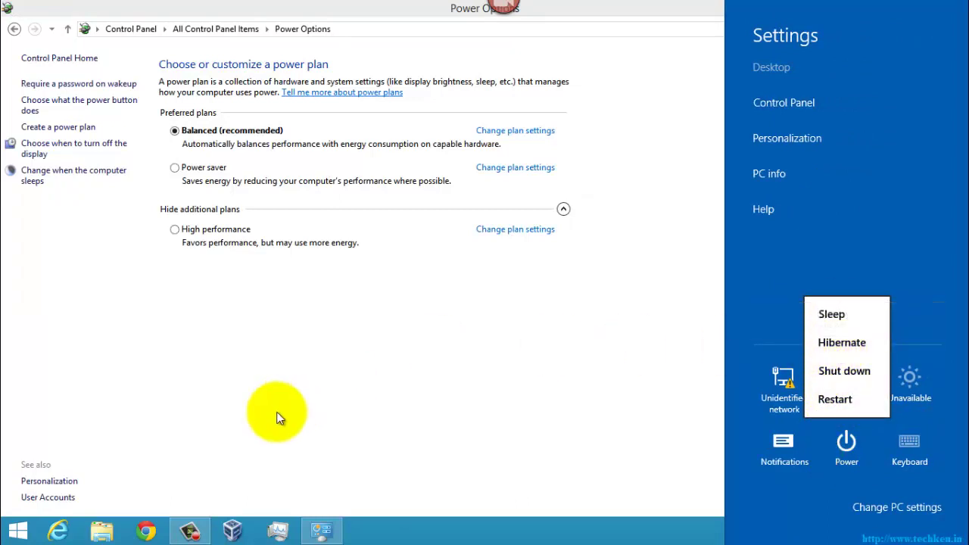
pyautogui.click(269, 418)
pyautogui.click(259, 419)
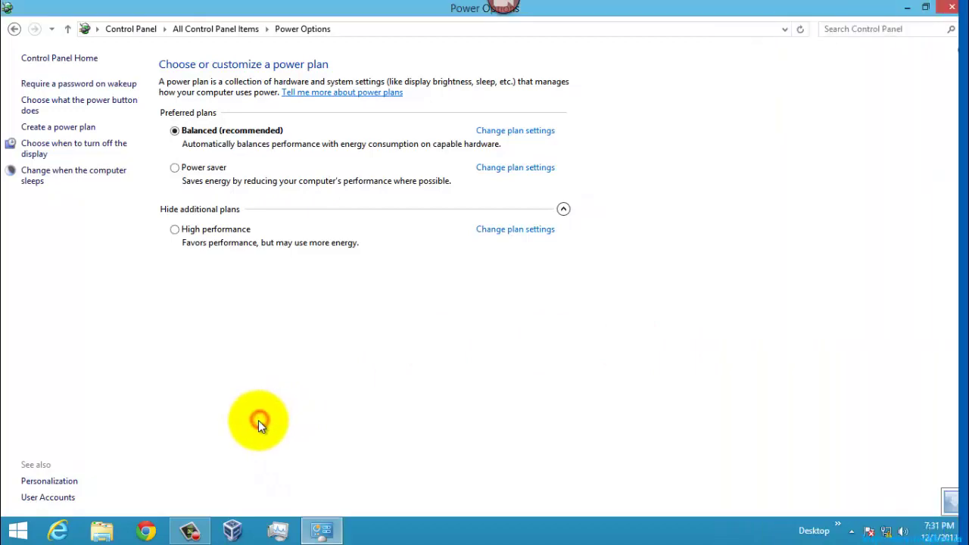
# Step: Refresh the desktop from its right-click menu
pyautogui.rightClick(315, 266)
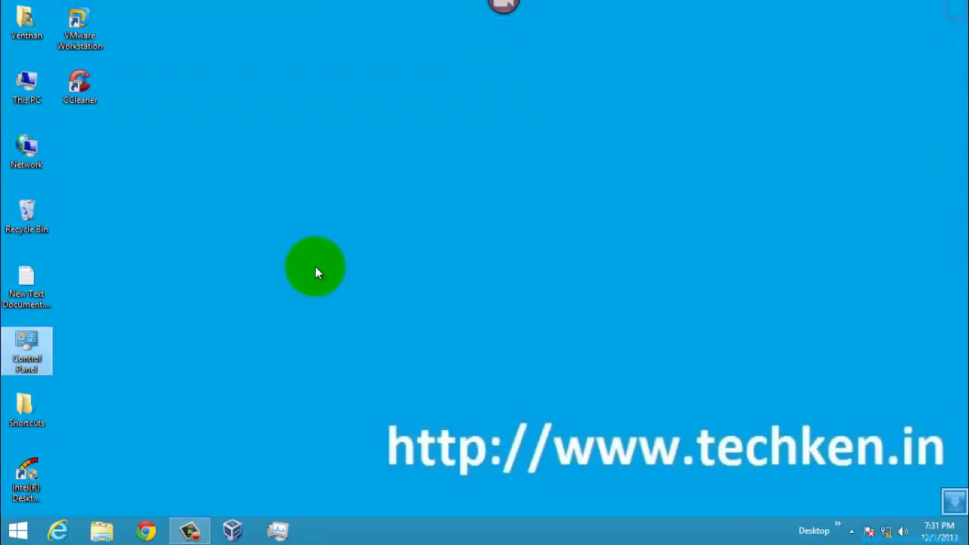
pyautogui.click(339, 307)
pyautogui.rightClick(330, 229)
pyautogui.click(367, 270)
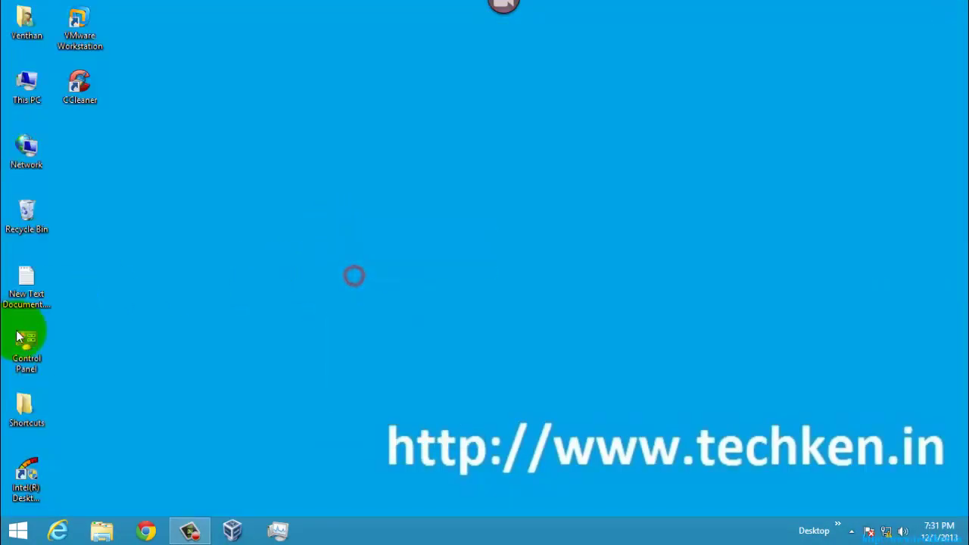
# Step: Reopen Control Panel's Power Options and edit the Balanced plan's settings
pyautogui.doubleClick(27, 347)
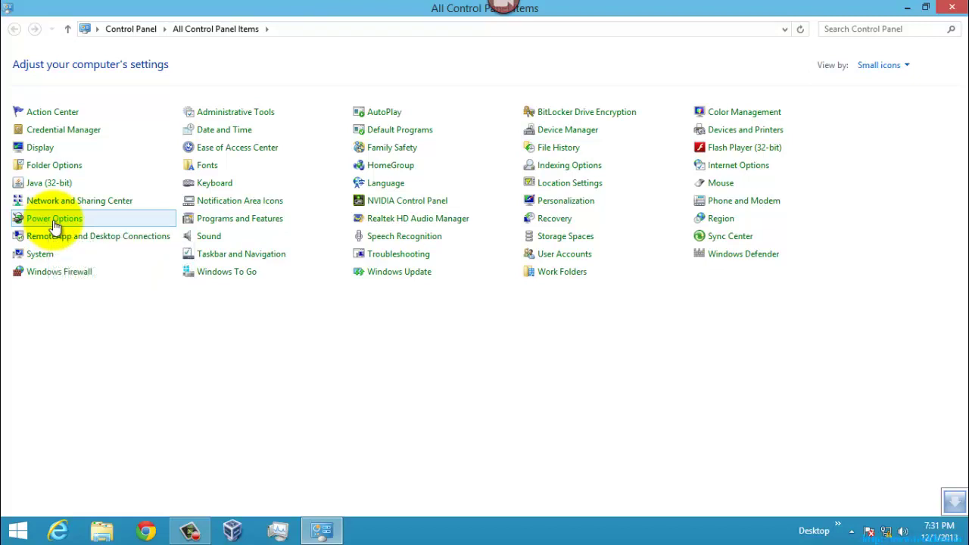
pyautogui.click(55, 220)
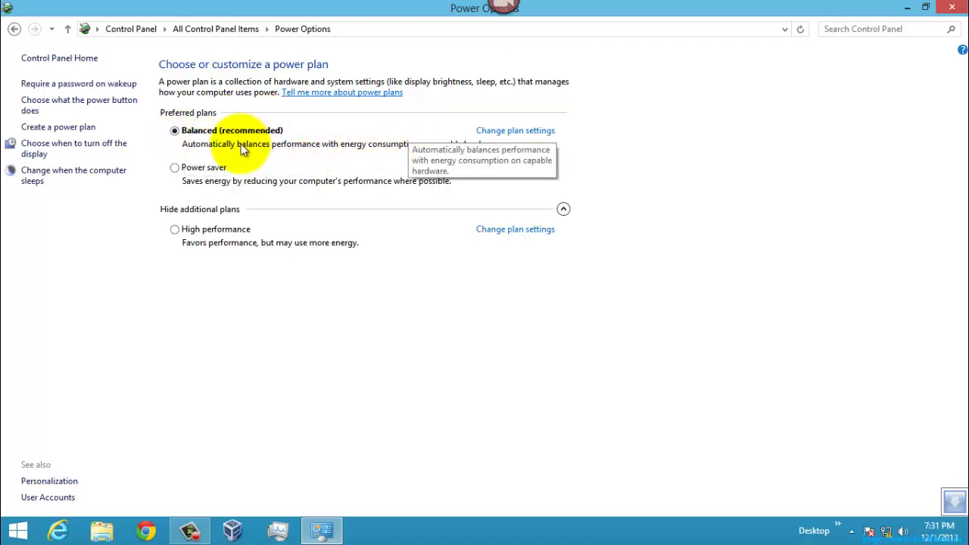
pyautogui.click(517, 135)
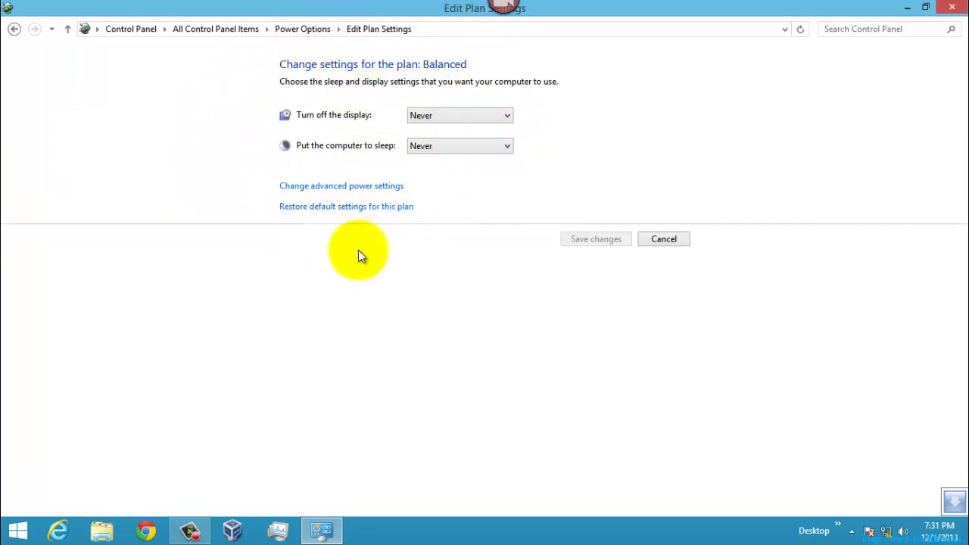
# Step: In the Balanced plan's advanced settings, set Sleep > Hibernate after to 10 minutes and apply
pyautogui.click(344, 187)
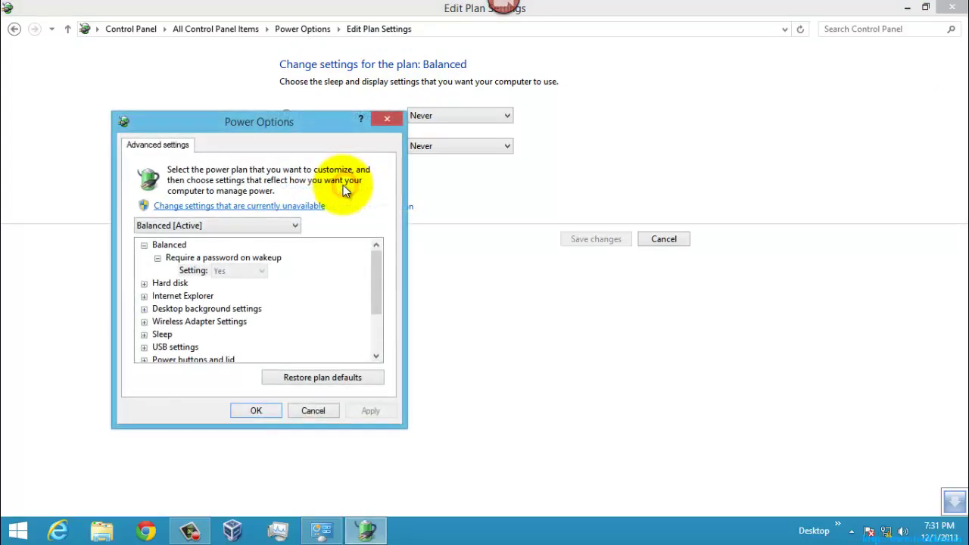
pyautogui.moveTo(378, 293); pyautogui.dragTo(378, 304)
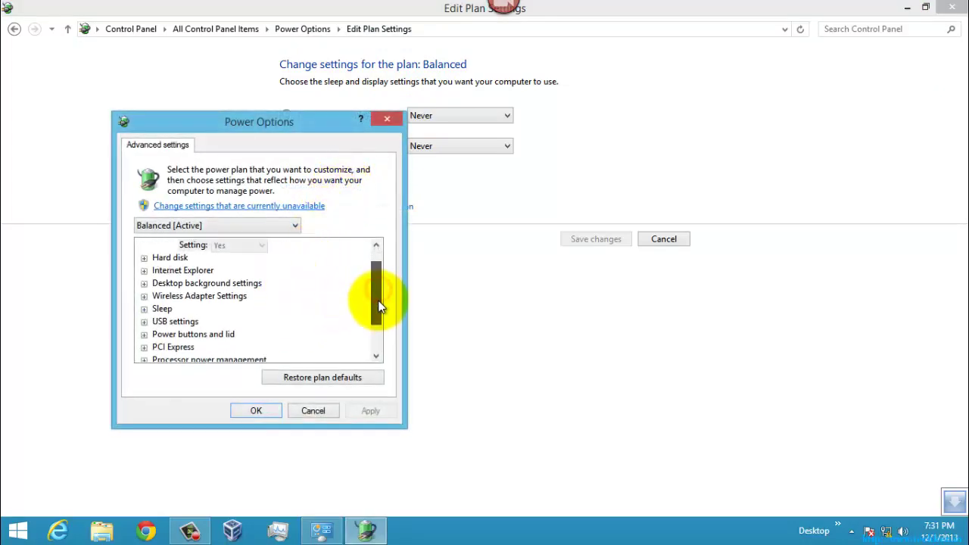
pyautogui.click(144, 309)
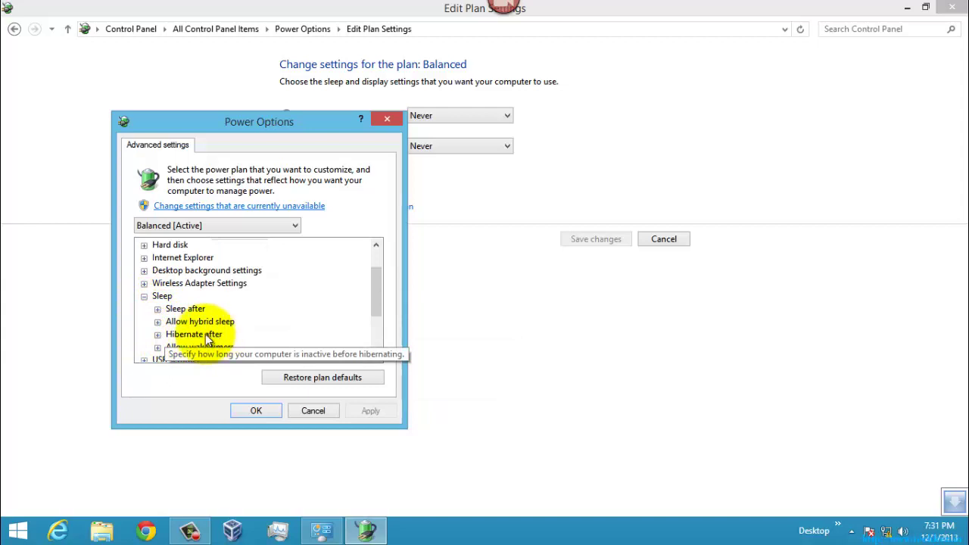
pyautogui.click(157, 335)
pyautogui.click(227, 346)
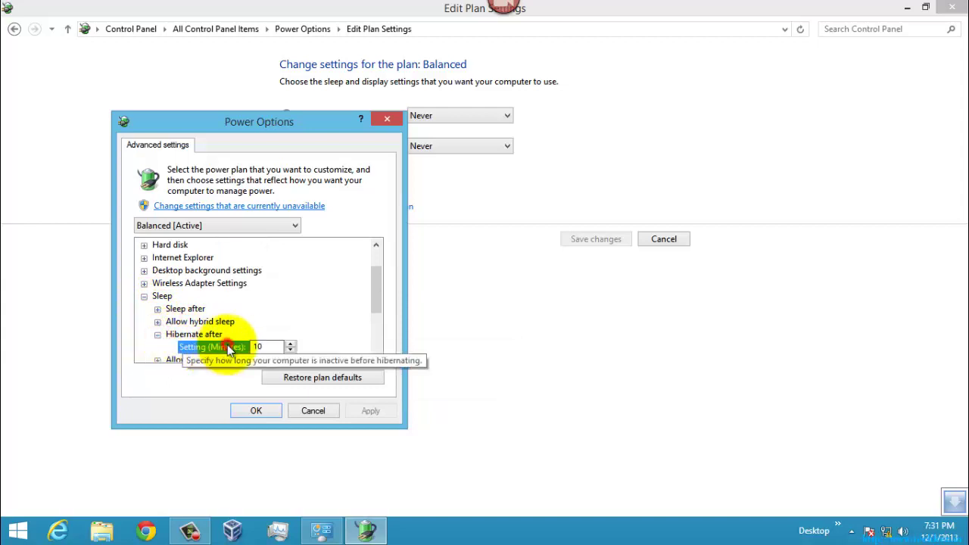
pyautogui.doubleClick(260, 345)
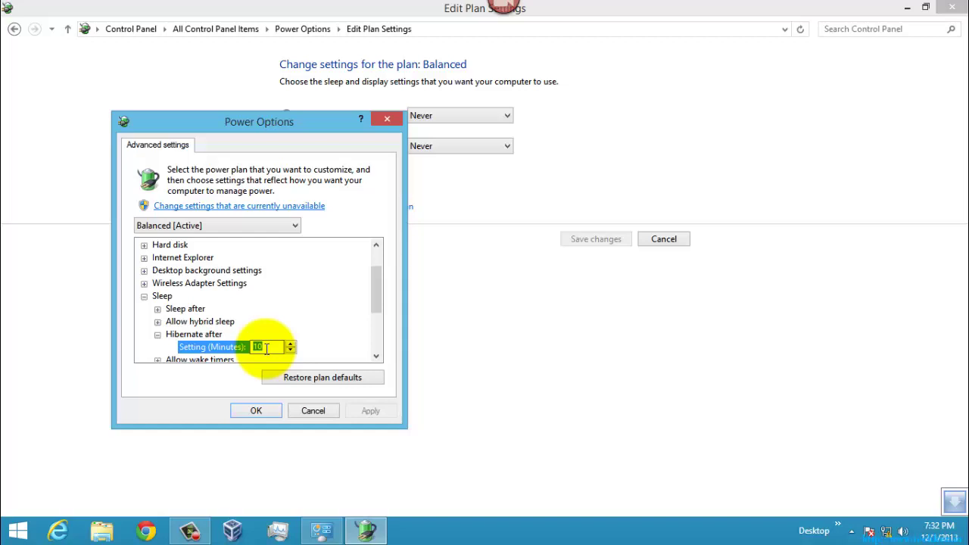
pyautogui.write('10')
pyautogui.click(365, 408)
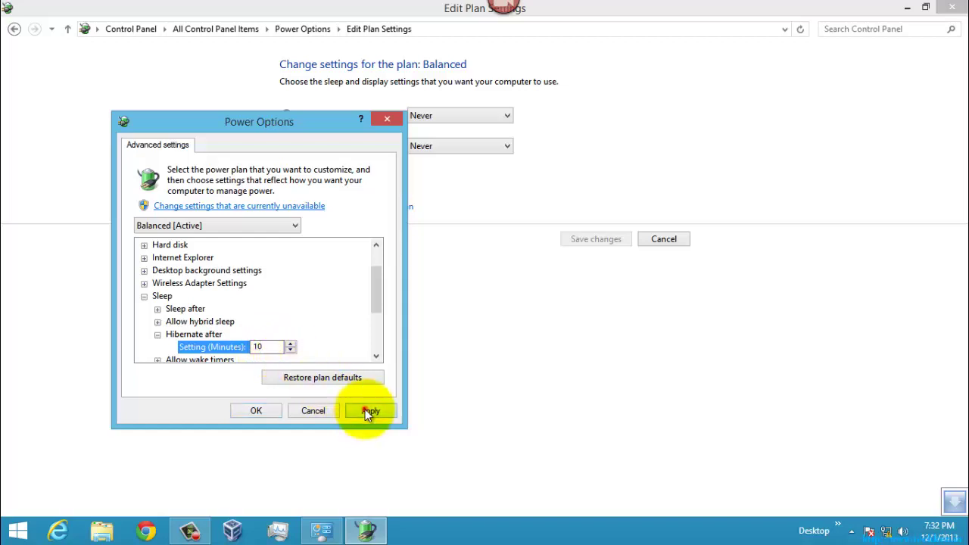
pyautogui.click(255, 412)
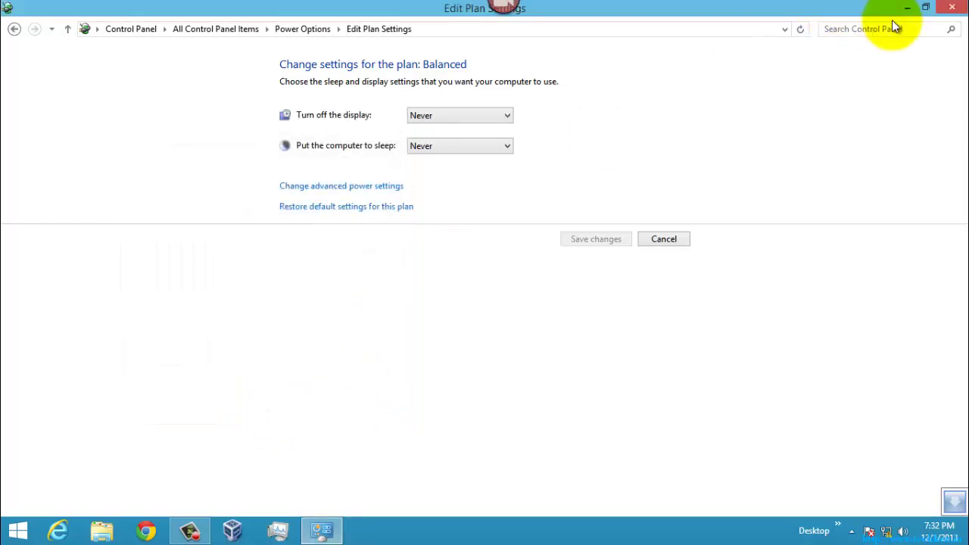
# Step: Close the Edit Plan Settings window and refresh the desktop
pyautogui.click(951, 8)
pyautogui.rightClick(365, 216)
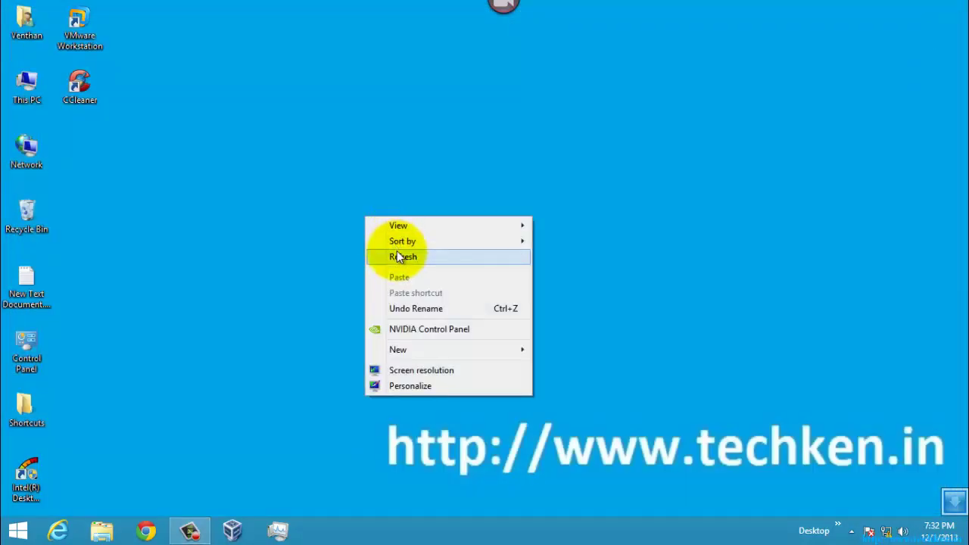
pyautogui.click(397, 252)
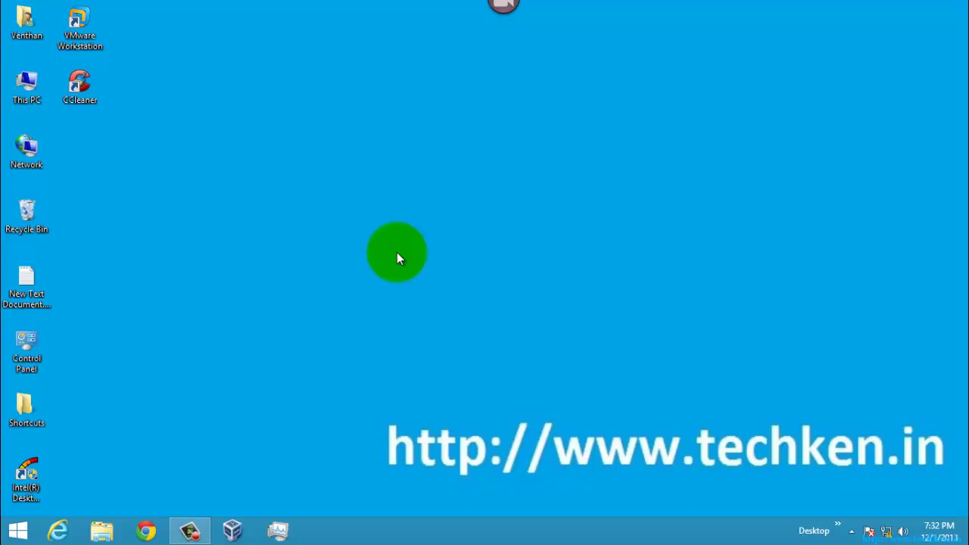